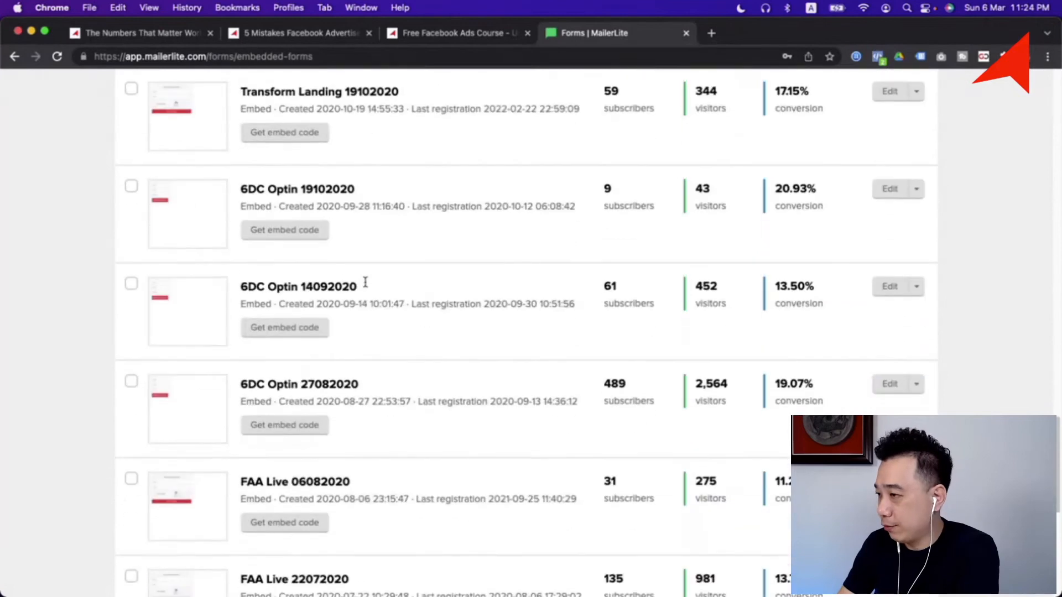
Find the embedded form The Numbers That Matter (Live) and open it for editing
scroll(397, 339, up, 20)
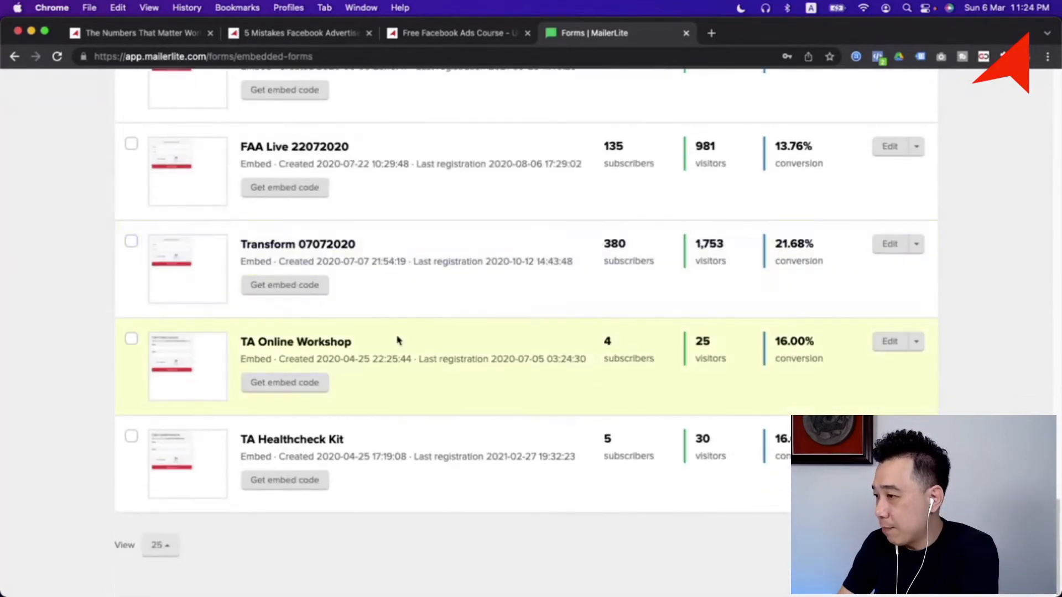
scroll(400, 338, up, 8)
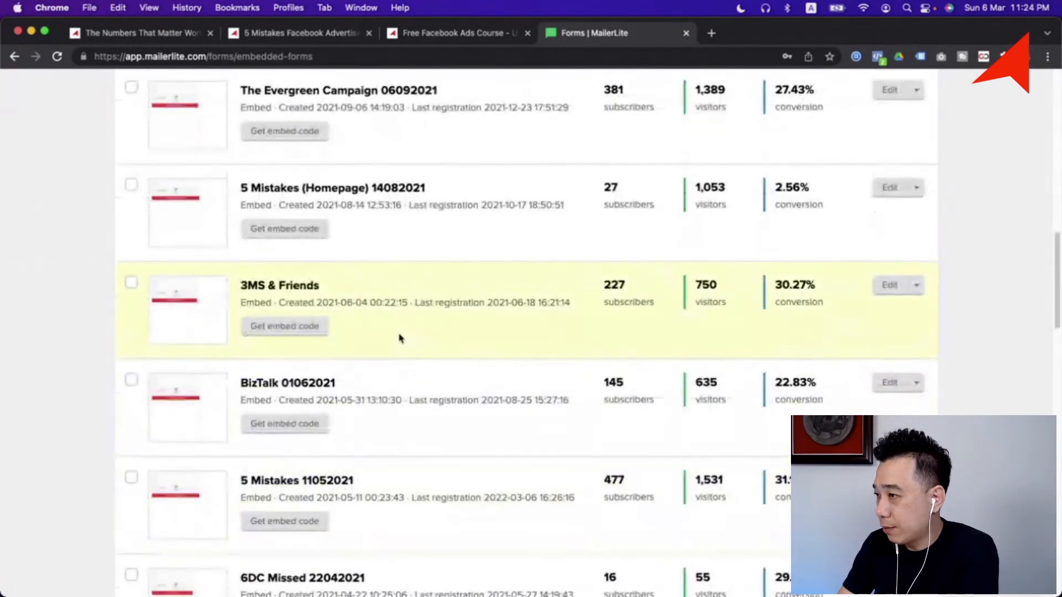
scroll(399, 334, up, 3)
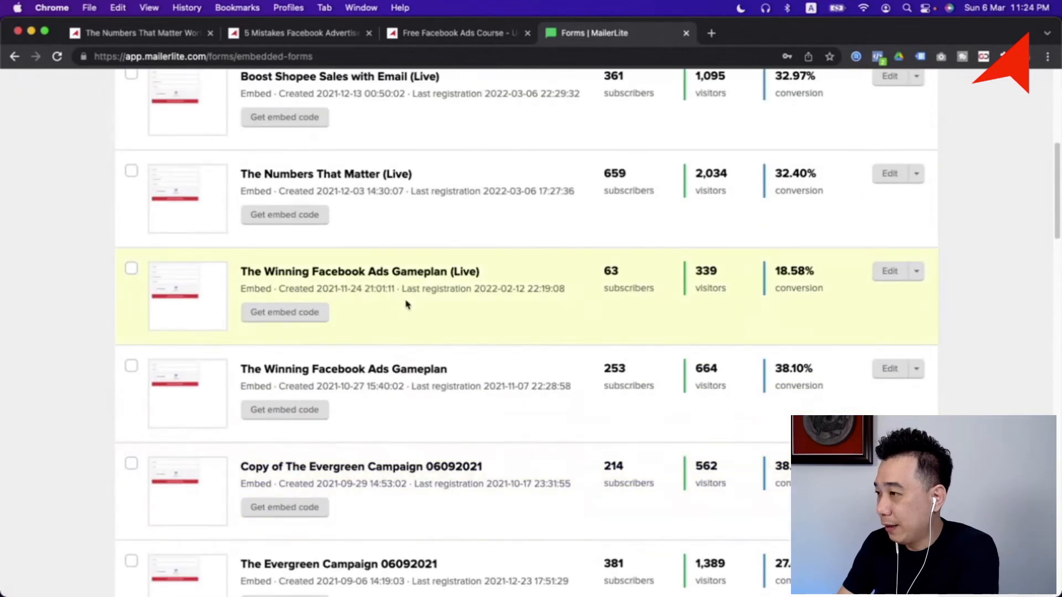
scroll(365, 230, up, 2)
click(888, 266)
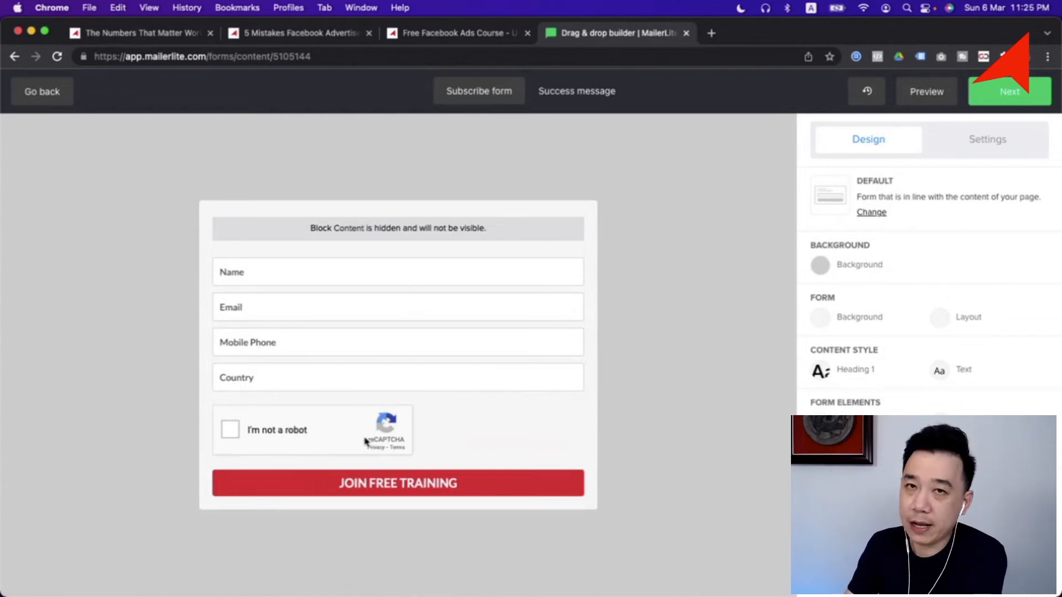
Show the form's settings and select the redirect URL of the custom success page
click(981, 144)
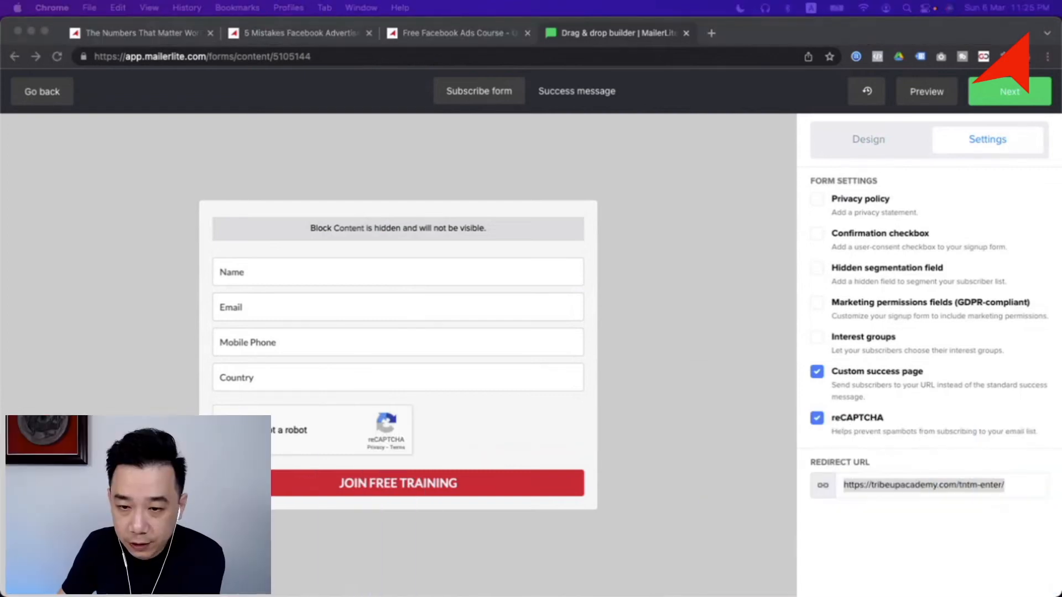
click(1012, 485)
drag(1012, 485, 836, 486)
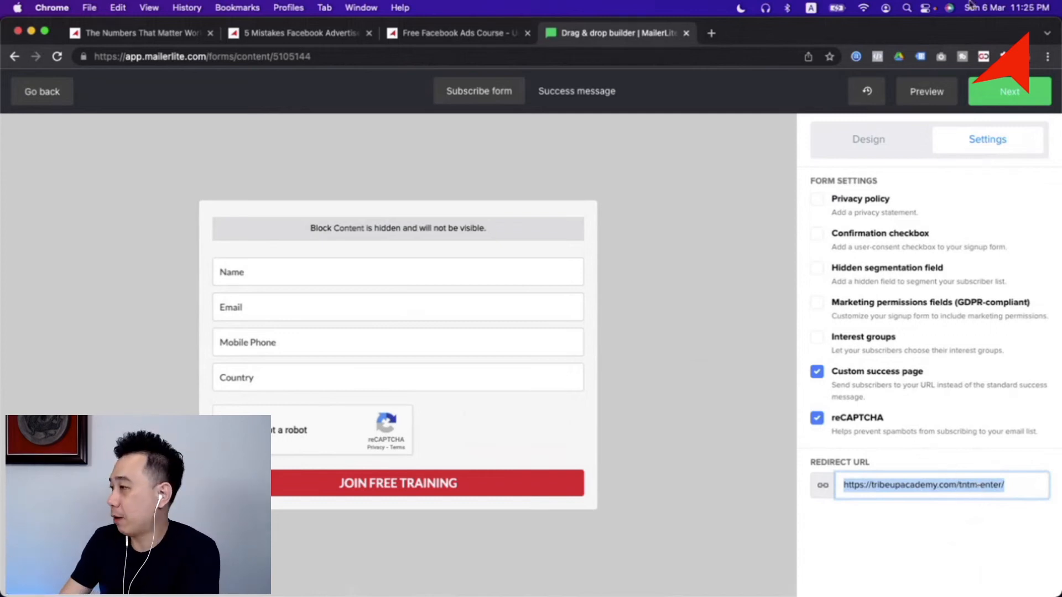
Proceed to the form's overview and review its double opt-in, design and subscriber group sections
click(1007, 89)
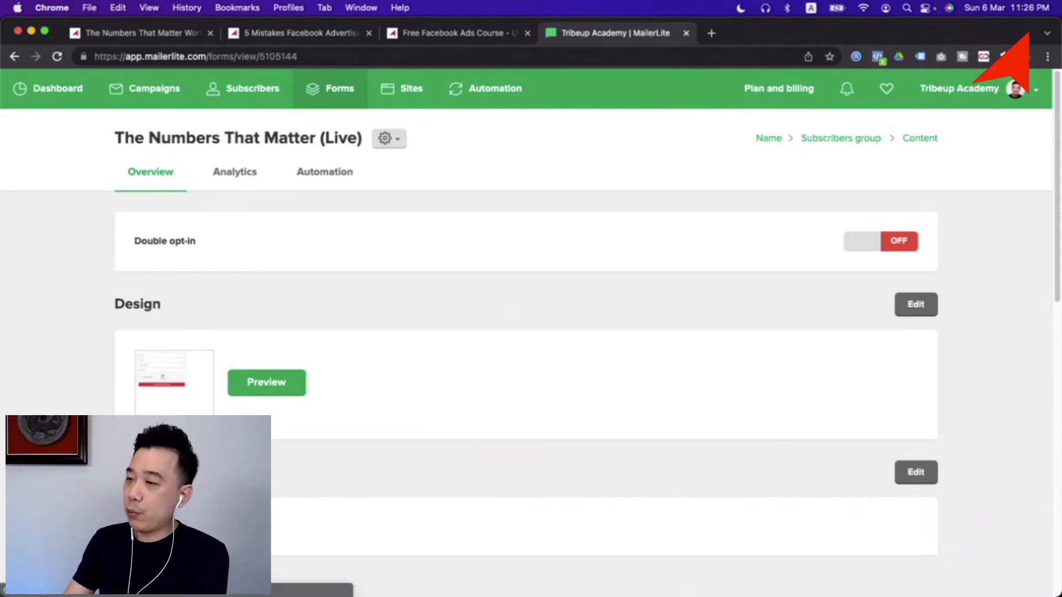
scroll(340, 486, down, 4)
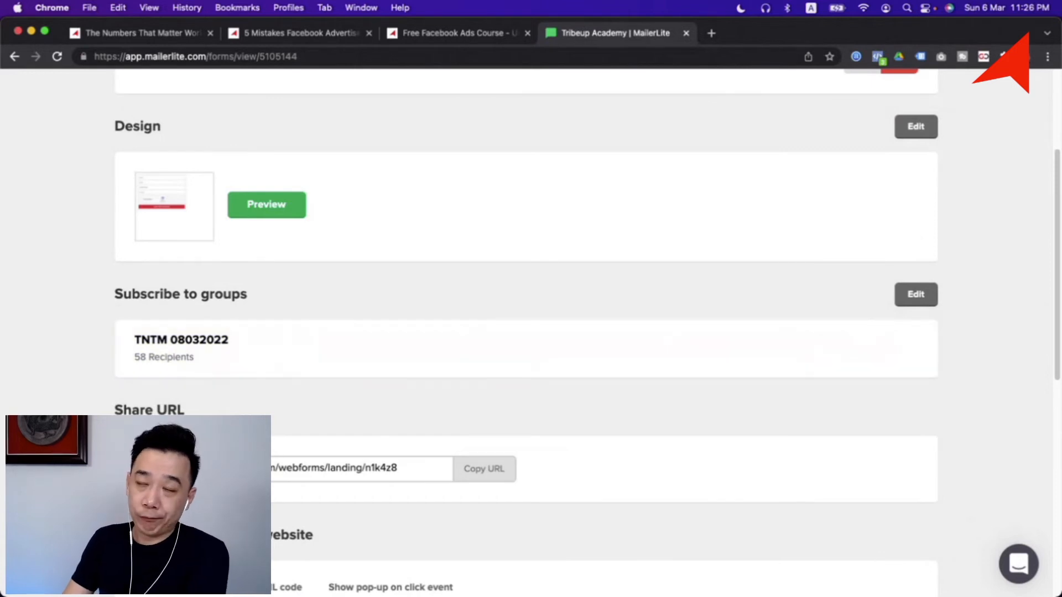
scroll(273, 356, up, 4)
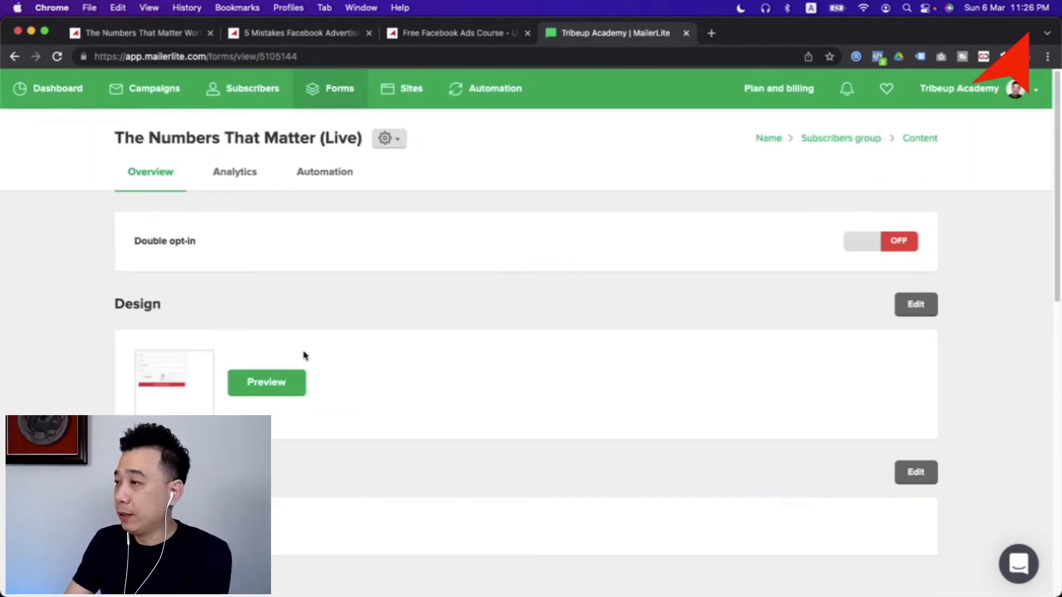
scroll(332, 350, down, 3)
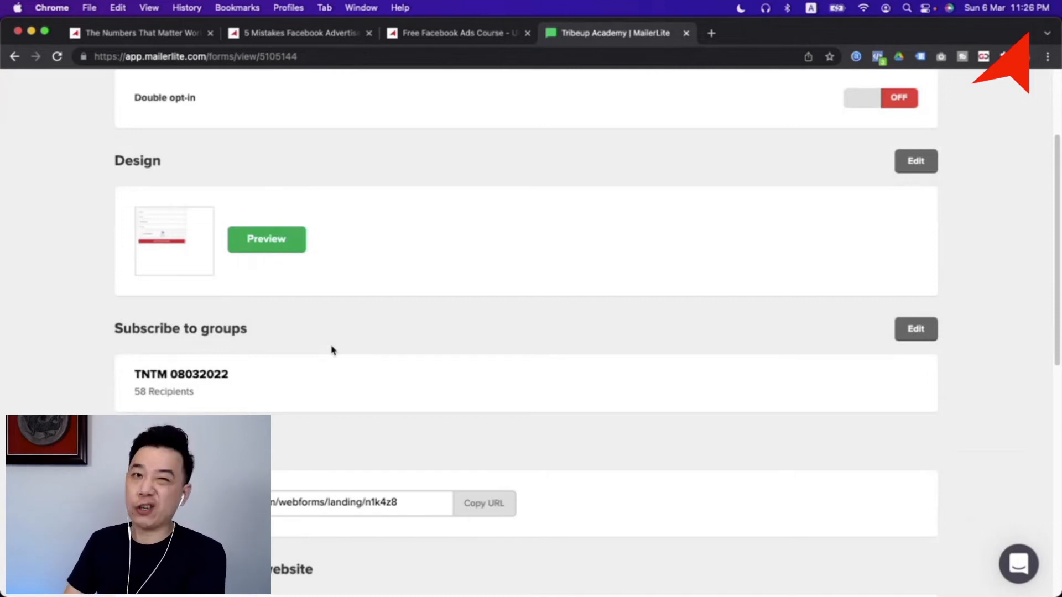
scroll(339, 350, up, 3)
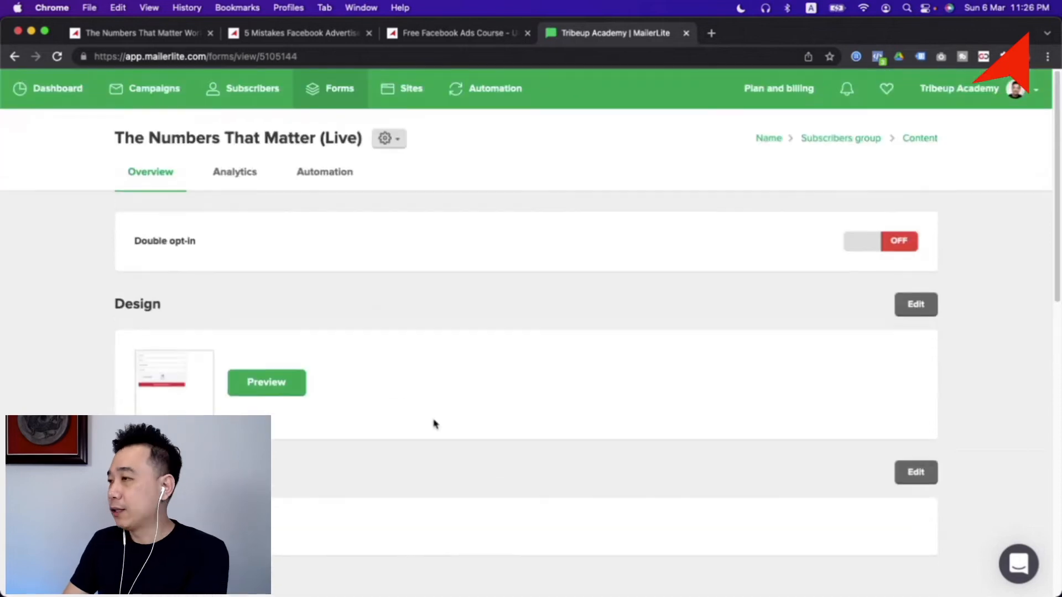
Find the TNTM Live workflow among the automations and open its overview
click(412, 90)
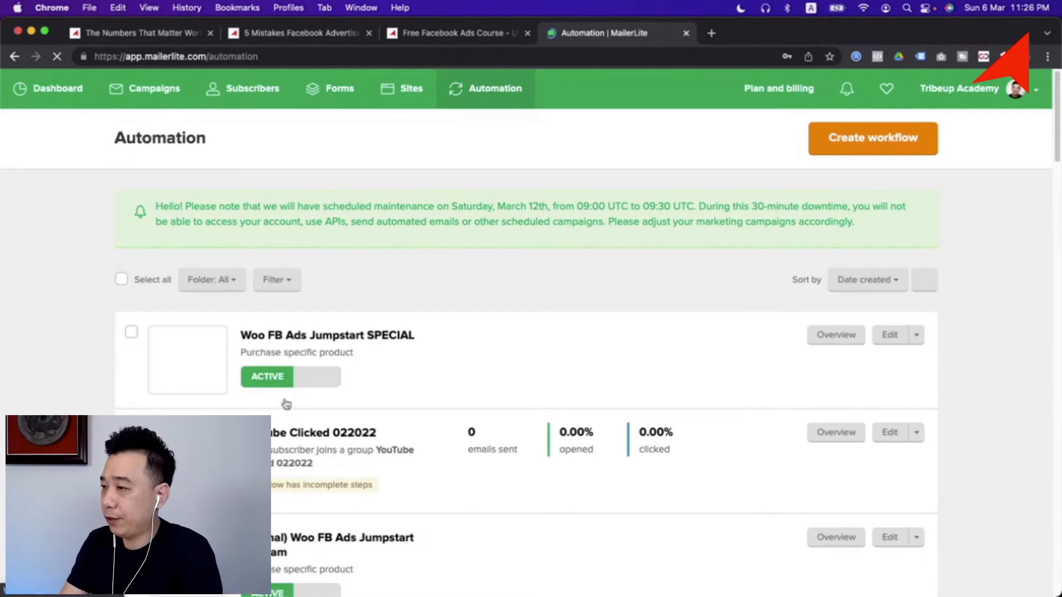
scroll(437, 384, down, 7)
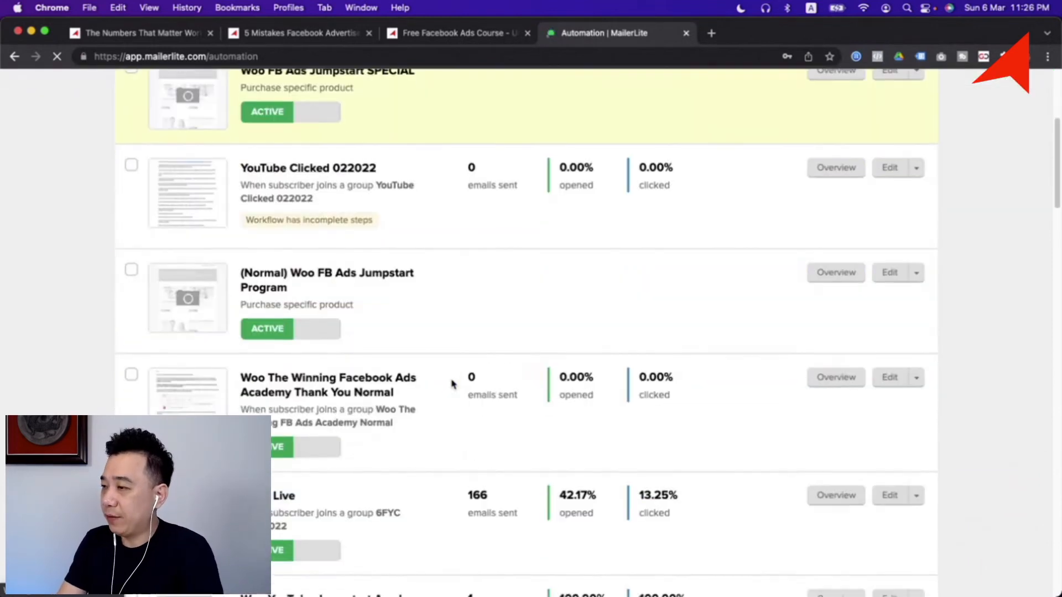
scroll(452, 384, down, 8)
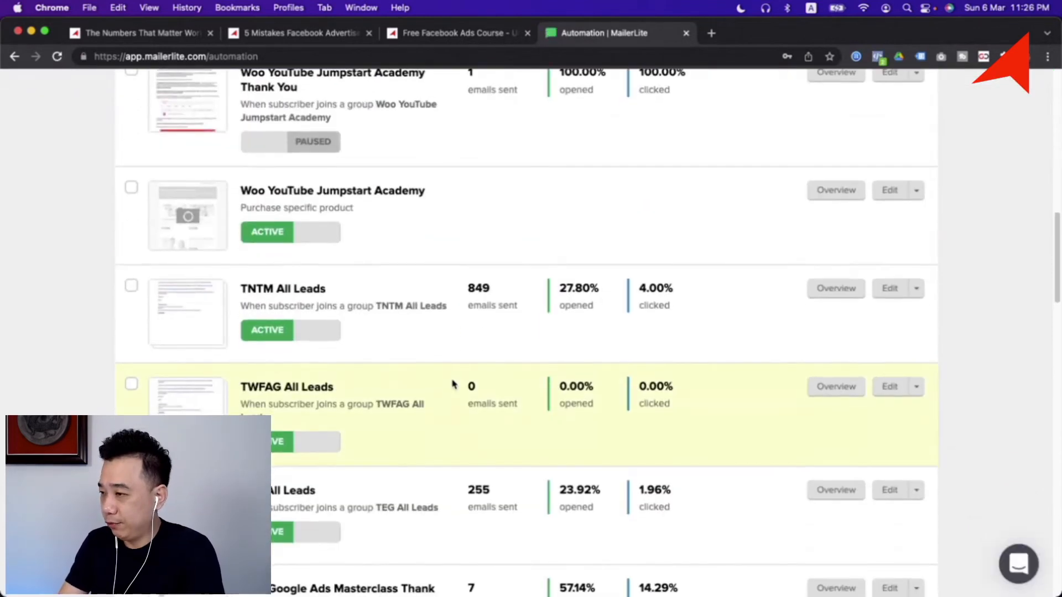
scroll(452, 384, down, 4)
scroll(452, 384, down, 8)
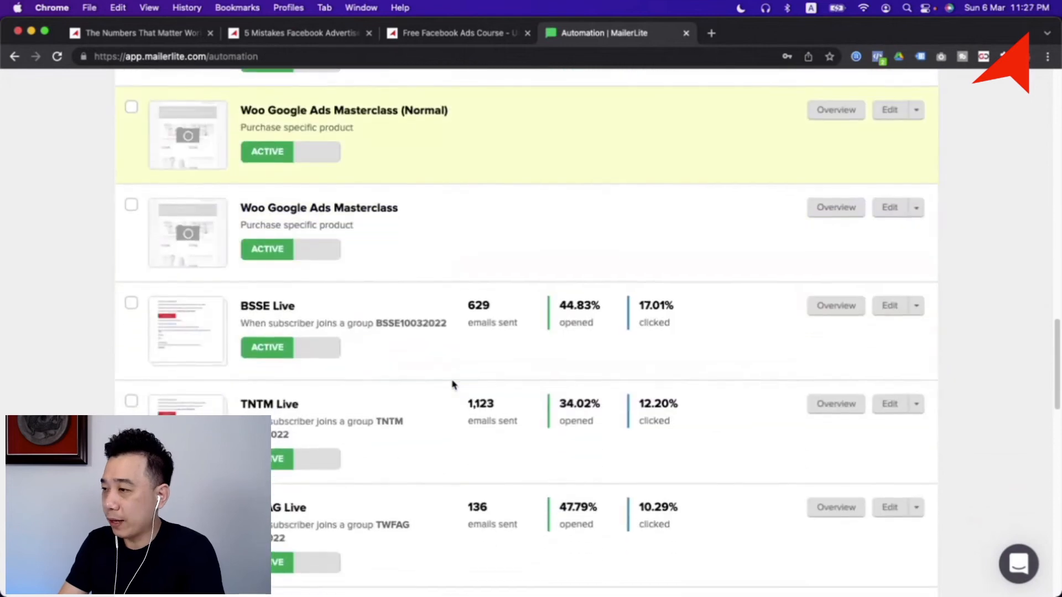
click(844, 402)
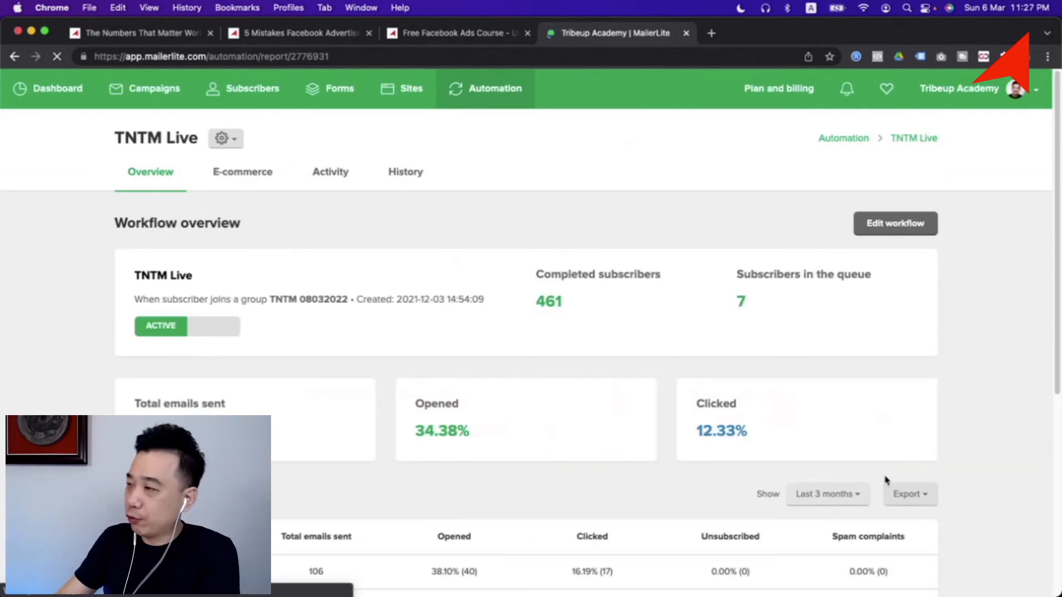
Open the TNTM Live workflow in the editor and inspect its trigger and the details of the first email
click(885, 222)
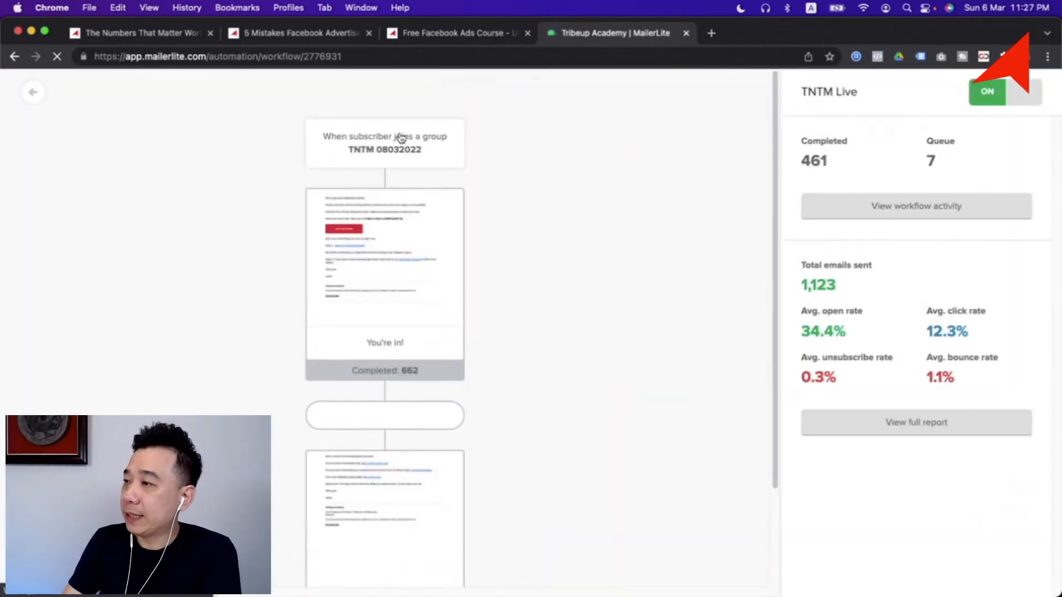
click(369, 145)
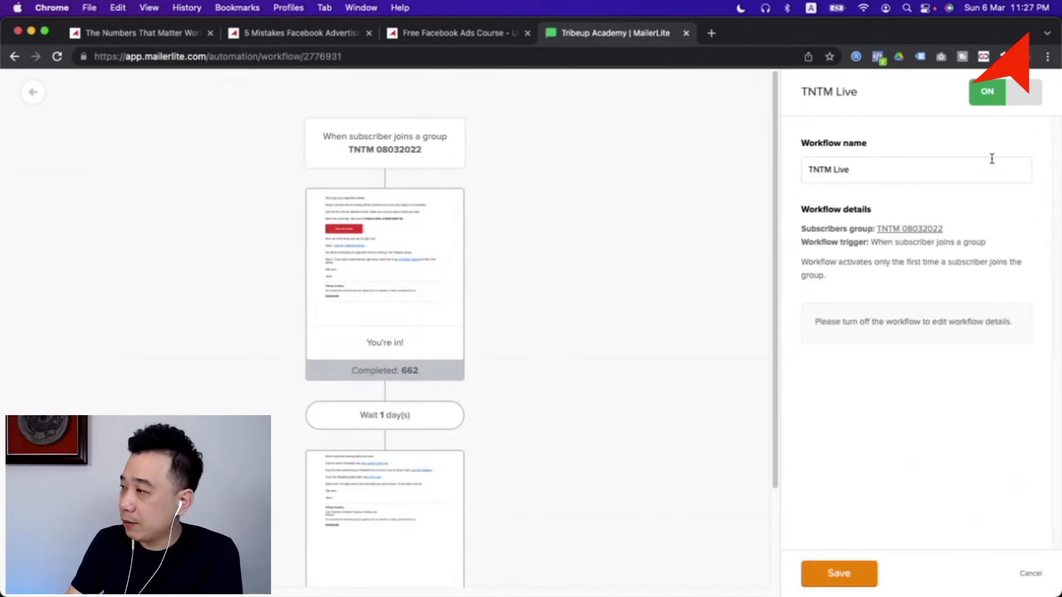
click(371, 261)
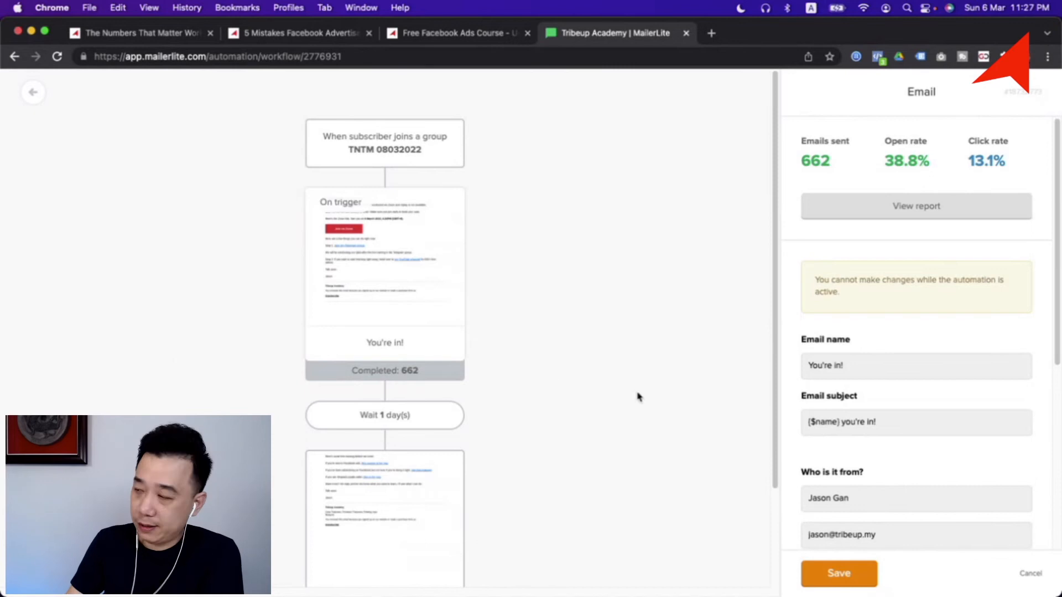
Preview the "You're in!" email, read through its whole content and close the preview
scroll(854, 382, down, 5)
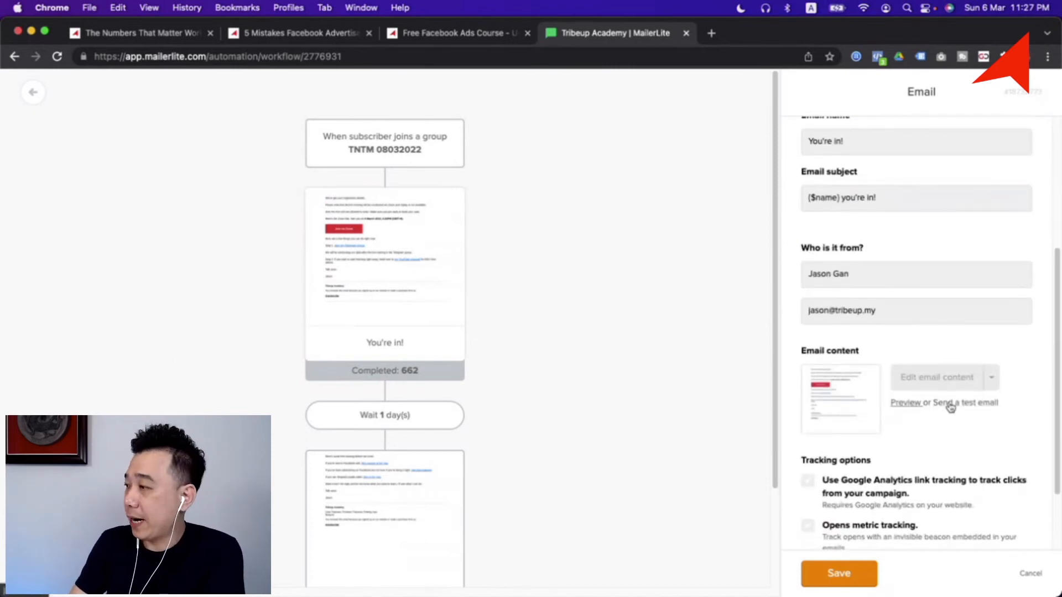
click(901, 405)
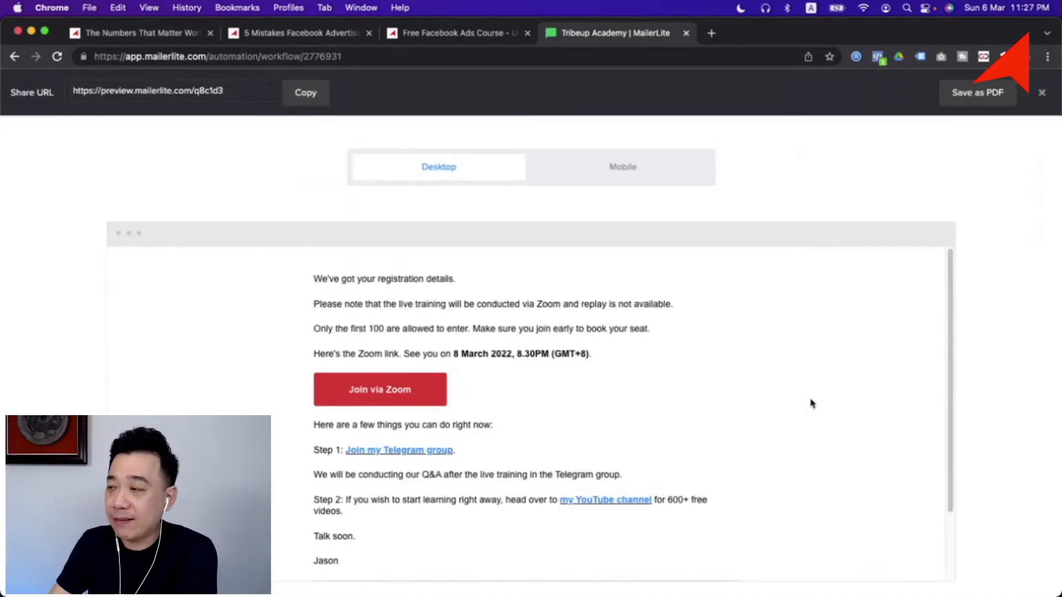
scroll(802, 321, down, 3)
scroll(805, 328, up, 3)
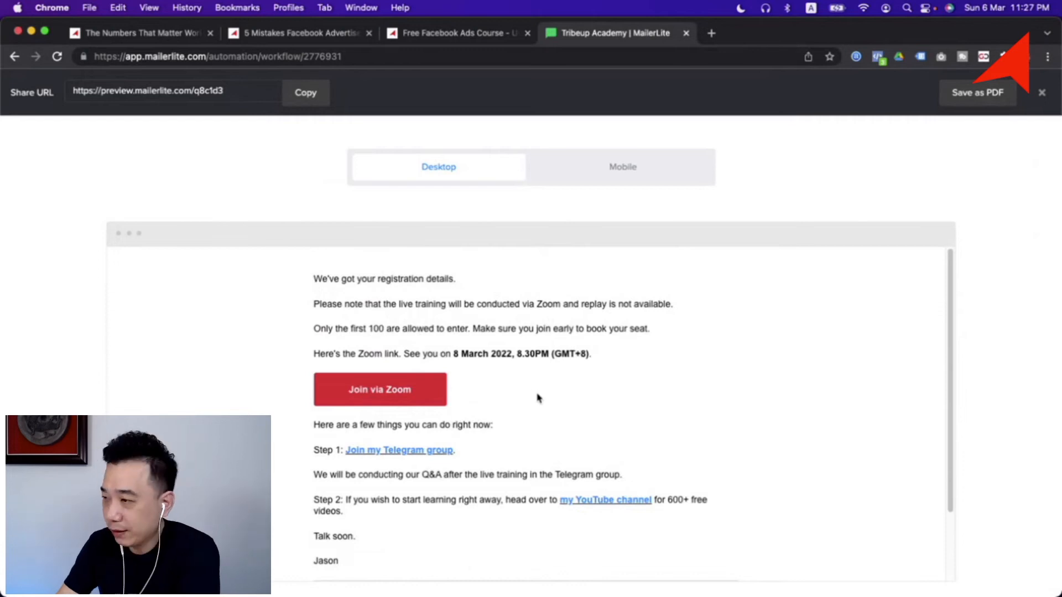
scroll(548, 356, down, 3)
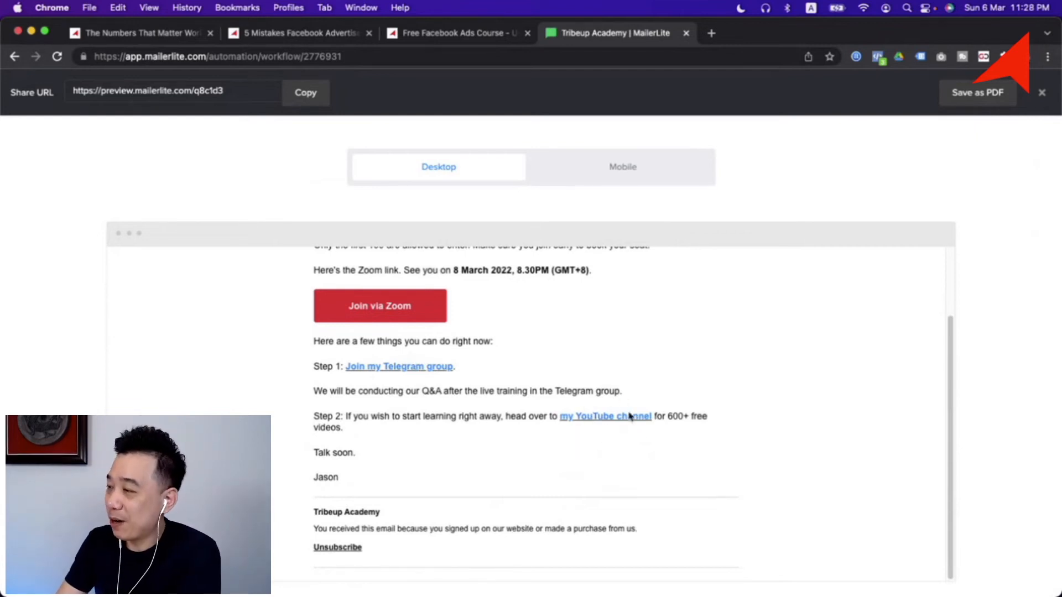
scroll(625, 417, up, 3)
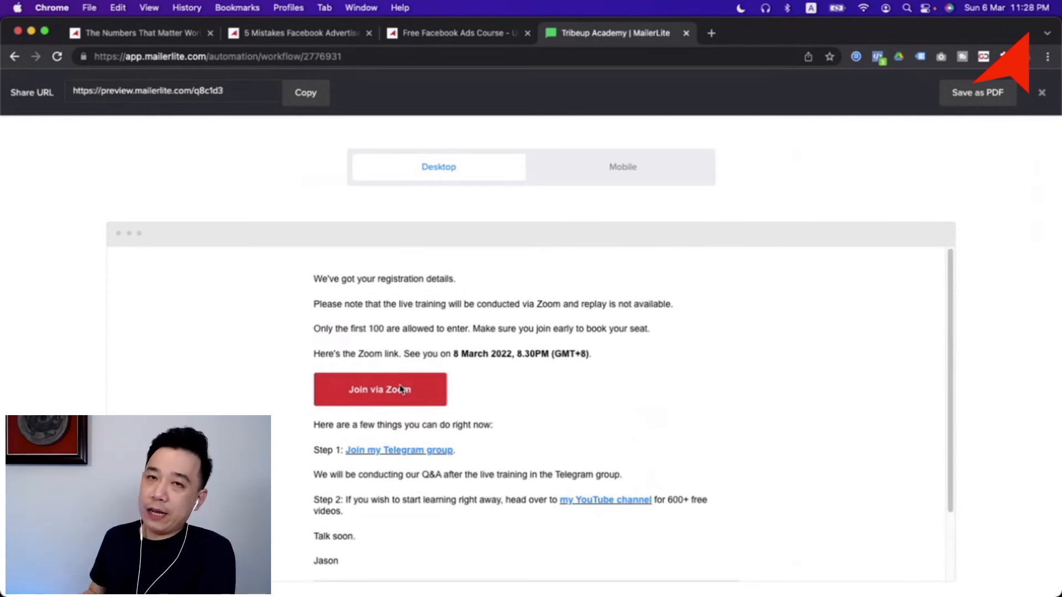
scroll(437, 390, down, 3)
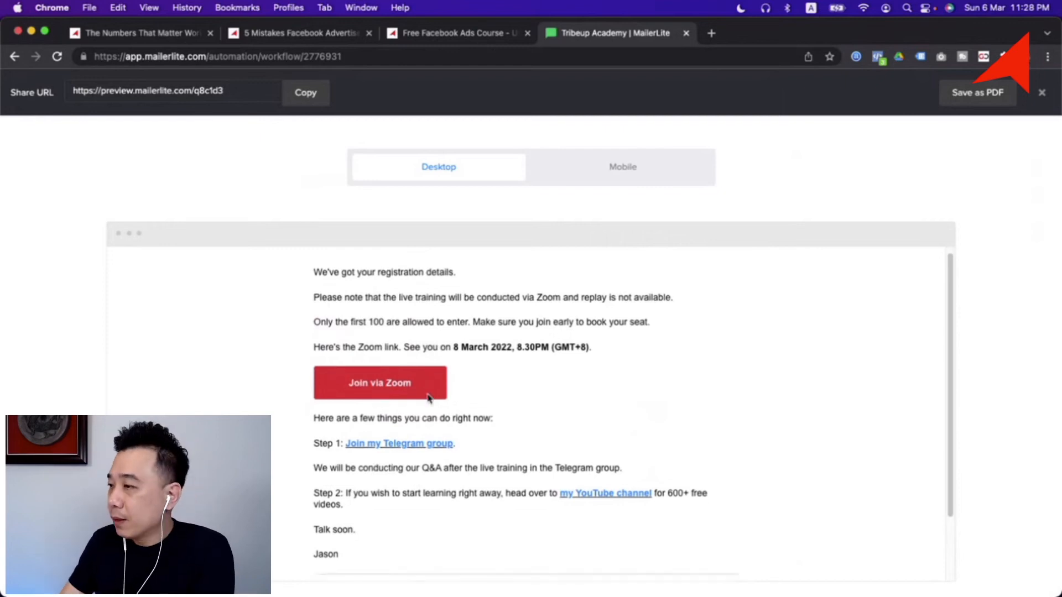
scroll(450, 384, up, 3)
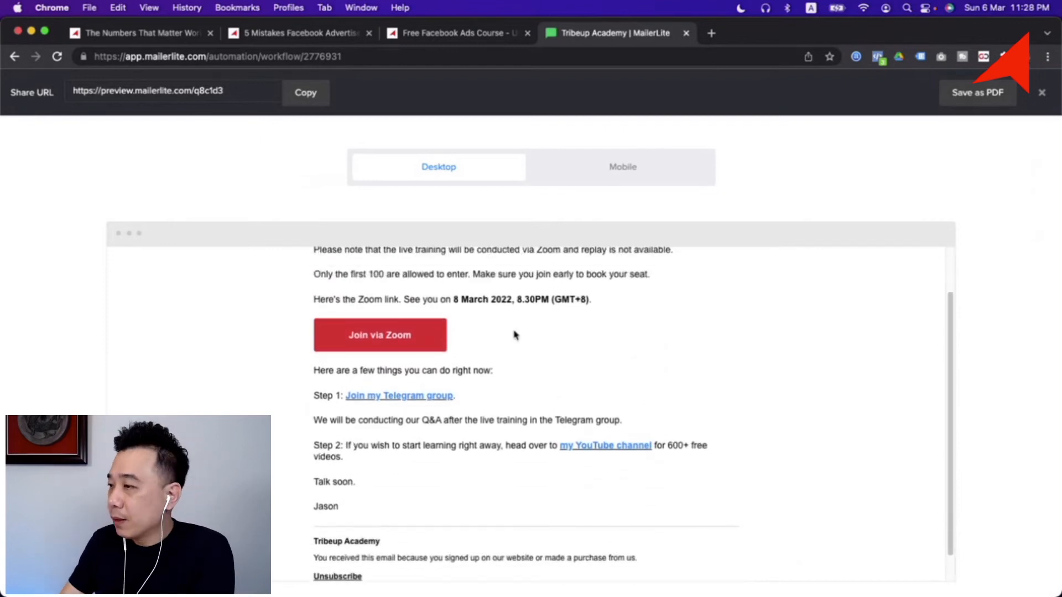
click(1043, 95)
Select the Free training email that follows the one-day delay, preview its content and close the preview
scroll(553, 360, down, 3)
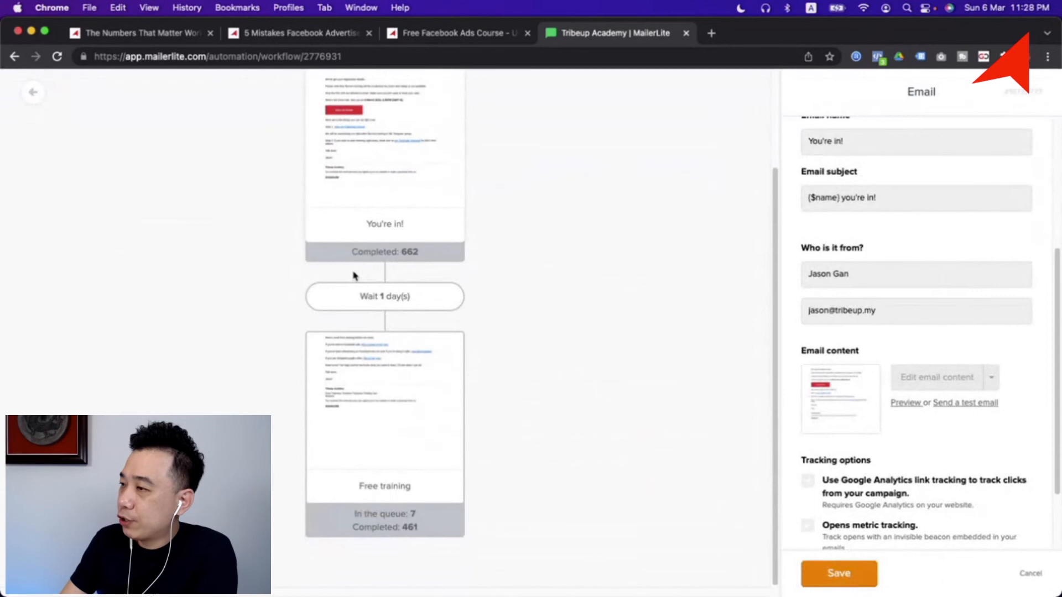
click(378, 408)
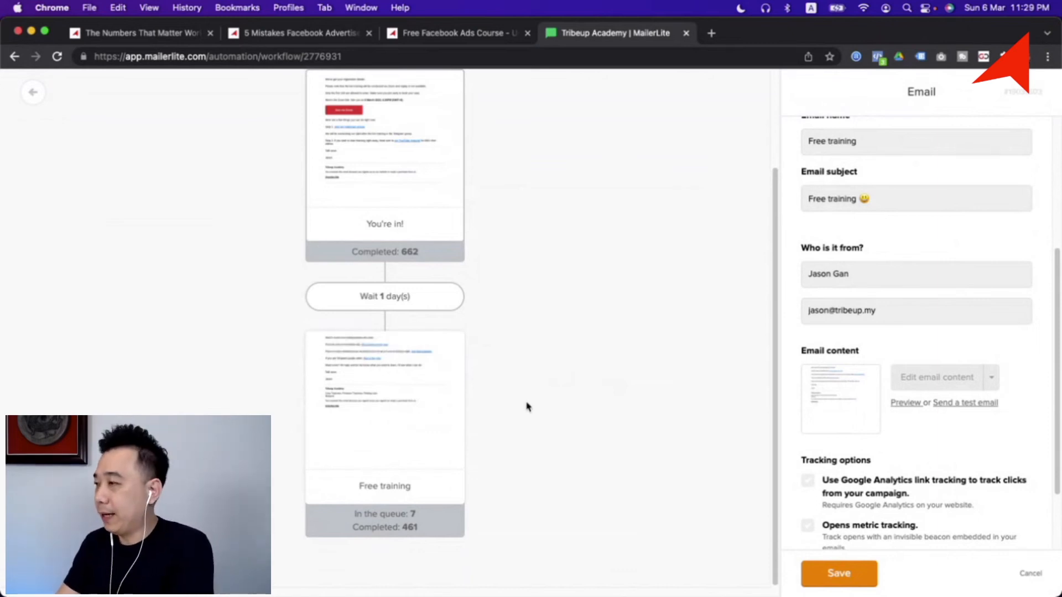
click(912, 404)
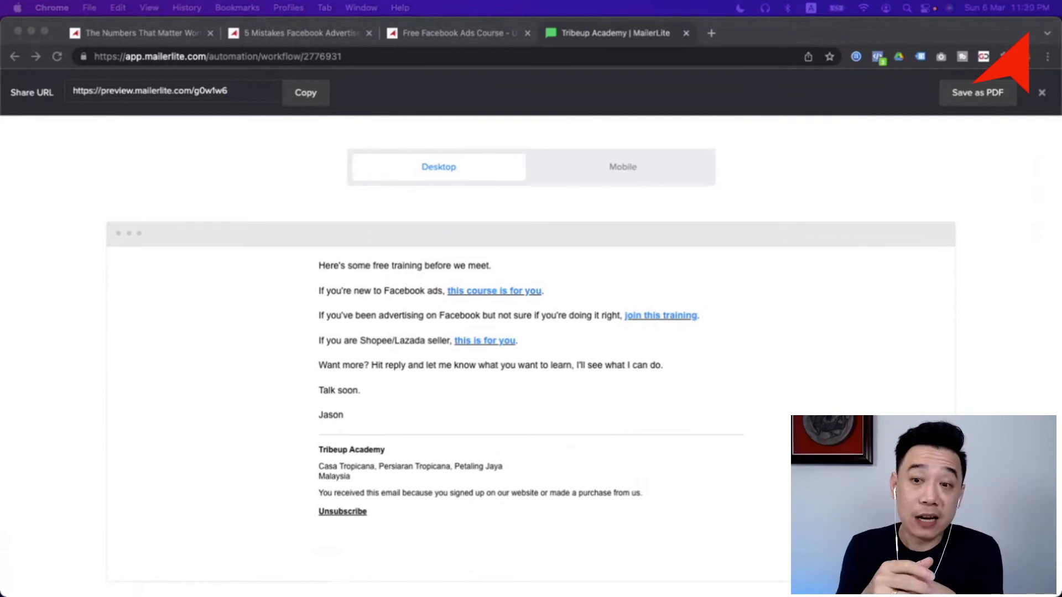
click(1042, 95)
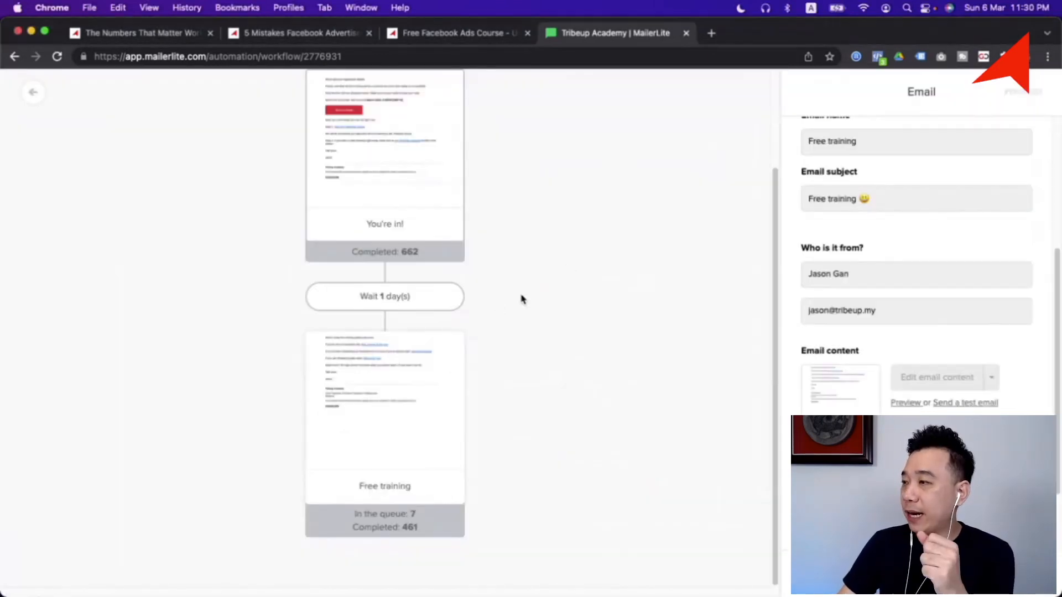
Look over the complete TNTM Live email sequence and return to the list of automations
scroll(521, 299, up, 3)
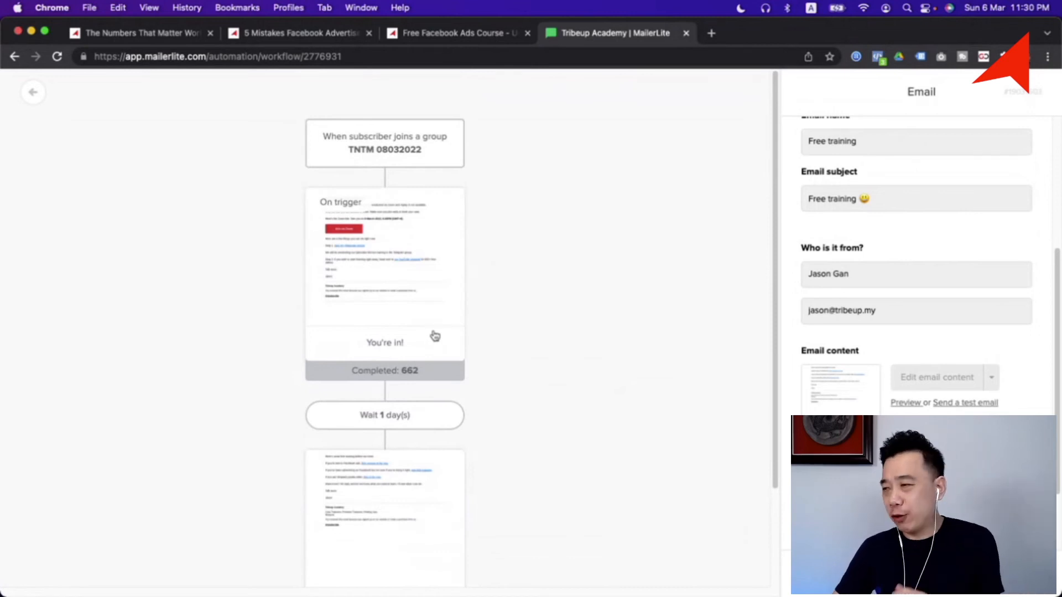
scroll(473, 330, down, 1)
scroll(473, 330, down, 3)
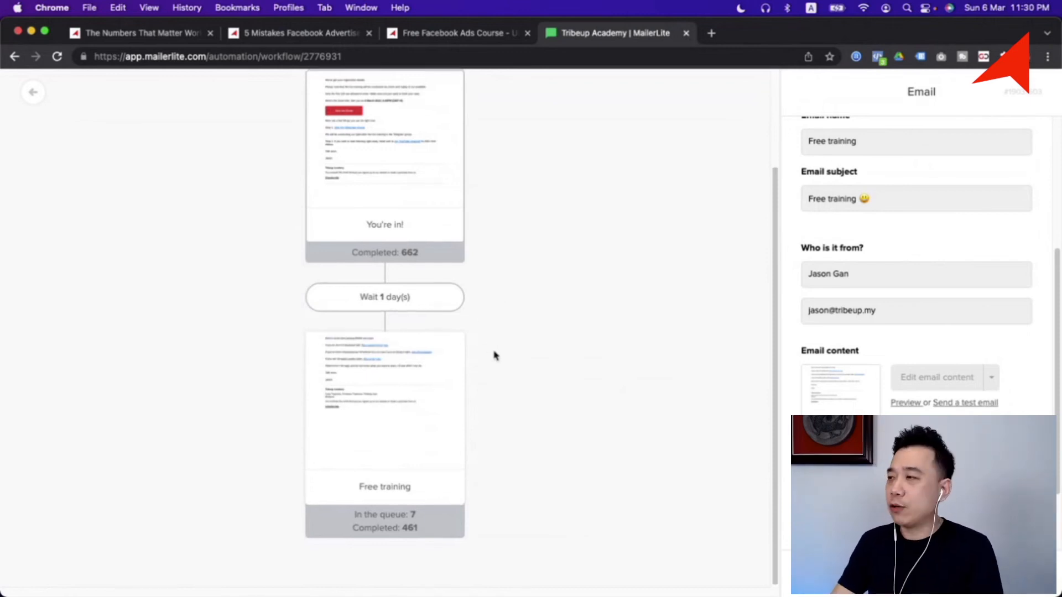
scroll(520, 360, up, 2)
scroll(520, 360, down, 2)
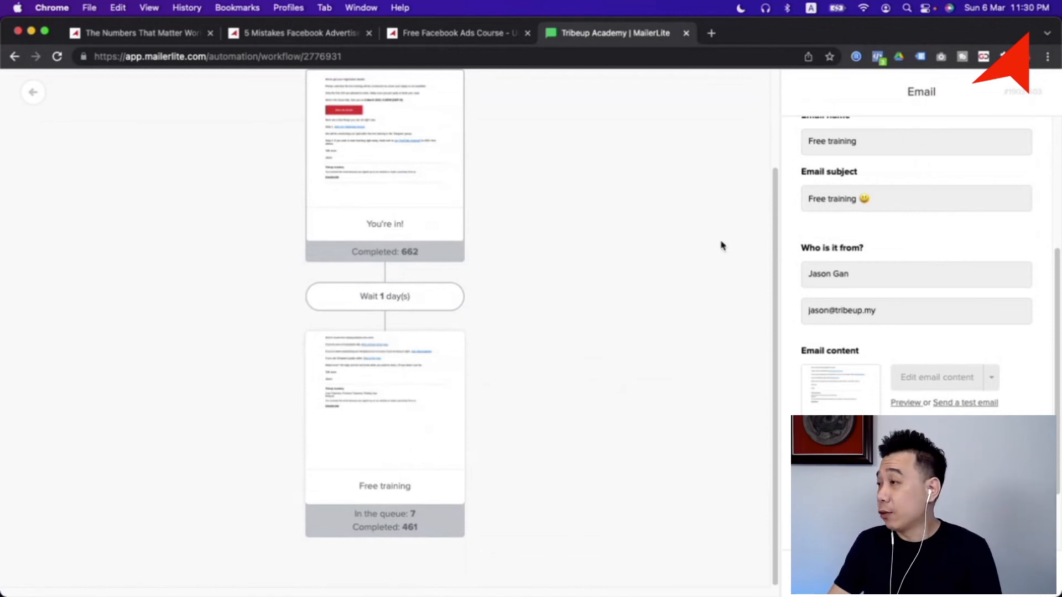
scroll(244, 190, up, 3)
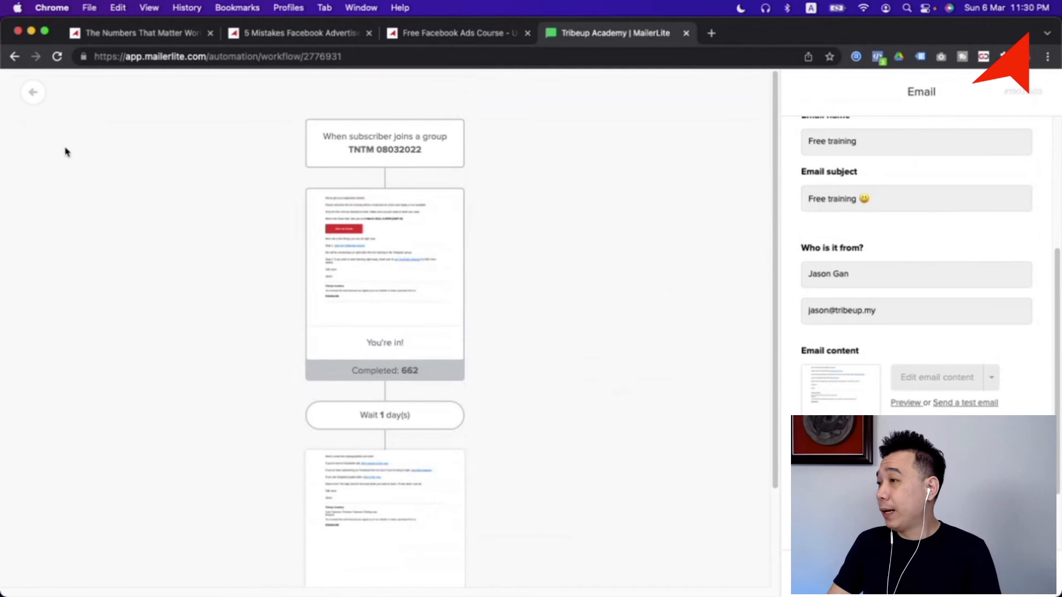
click(31, 98)
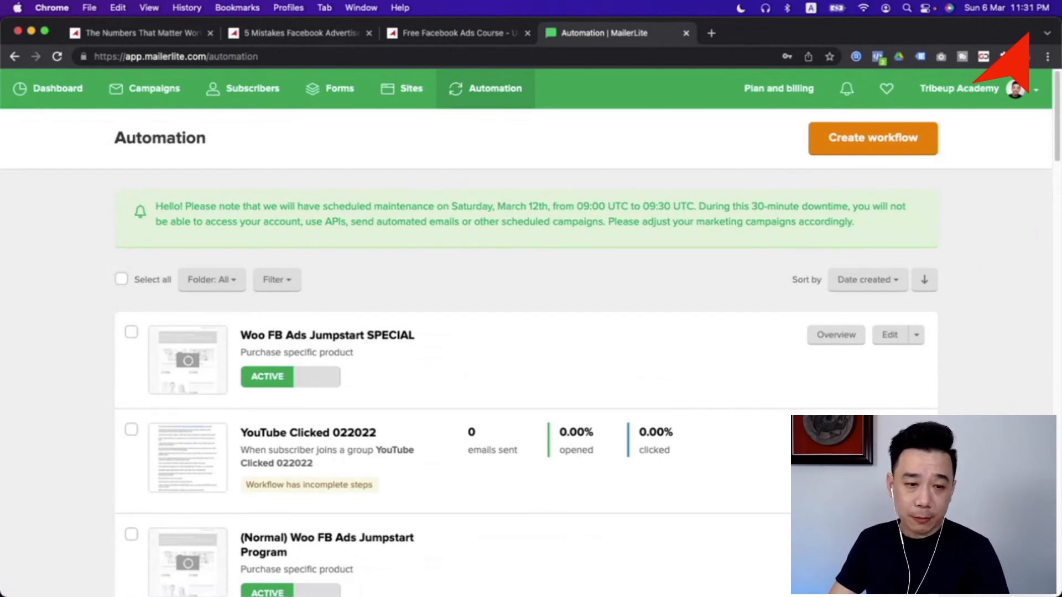
key(ctrl+Right)
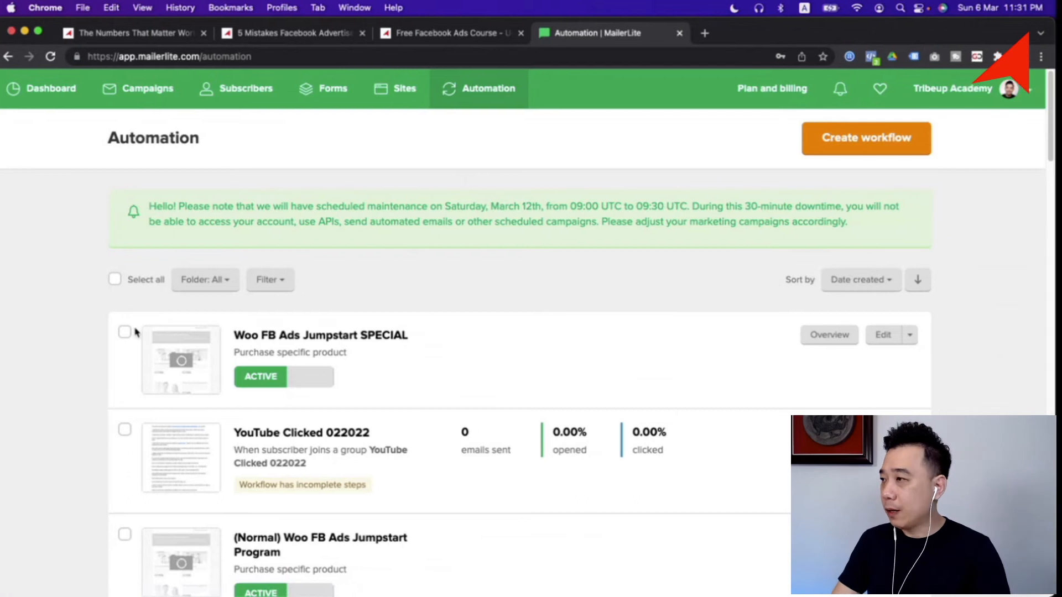